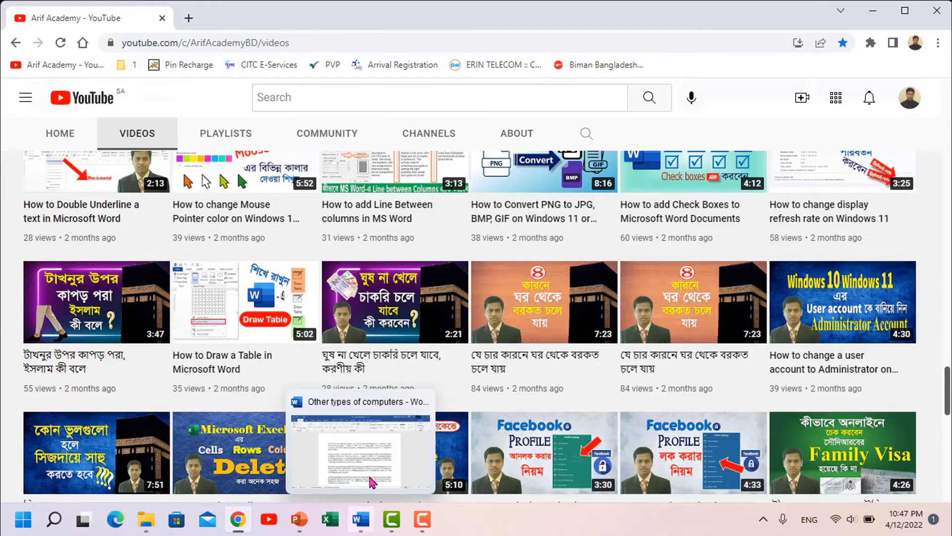
- Bring up the 'Other types of computers' document and open its Print preview, page 2 of 3
{"action": "left_click", "coordinate": [371, 481]}
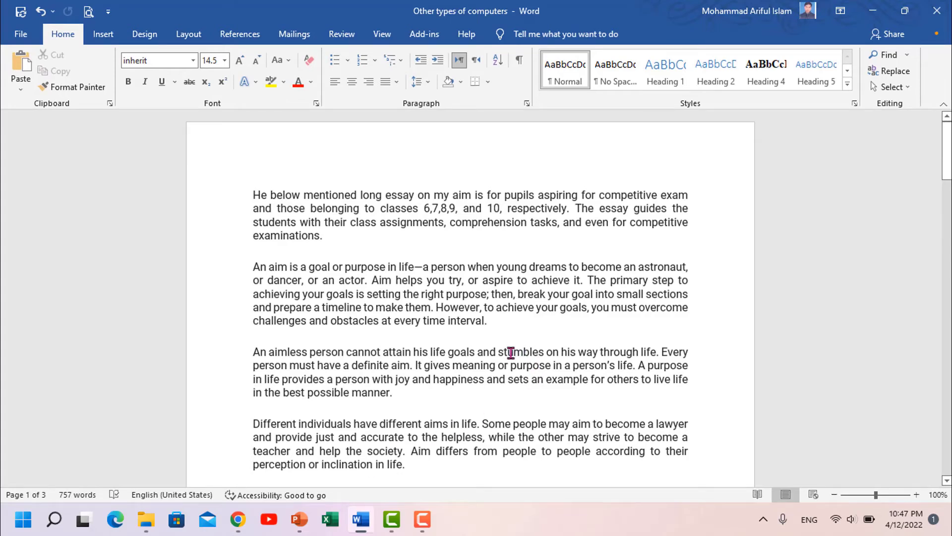
{"action": "left_click", "coordinate": [20, 36]}
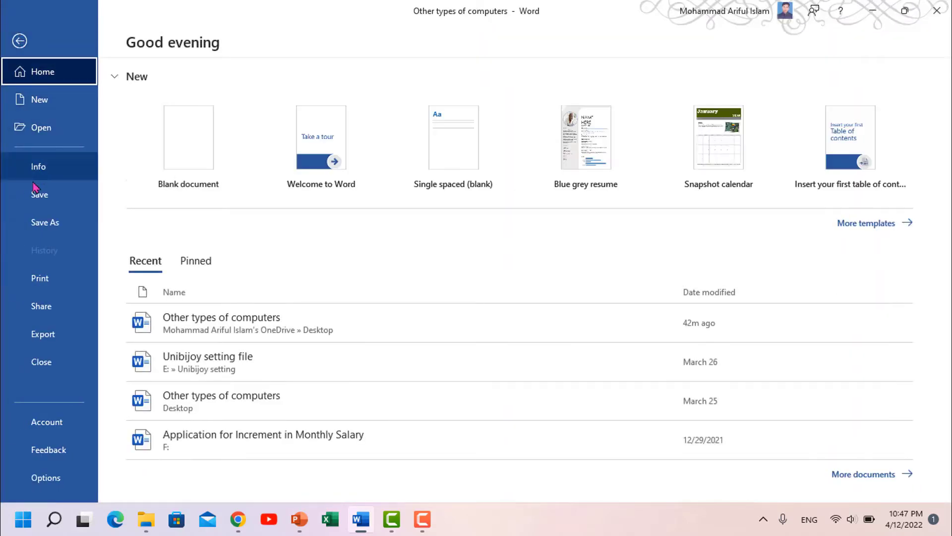
{"action": "left_click", "coordinate": [44, 286]}
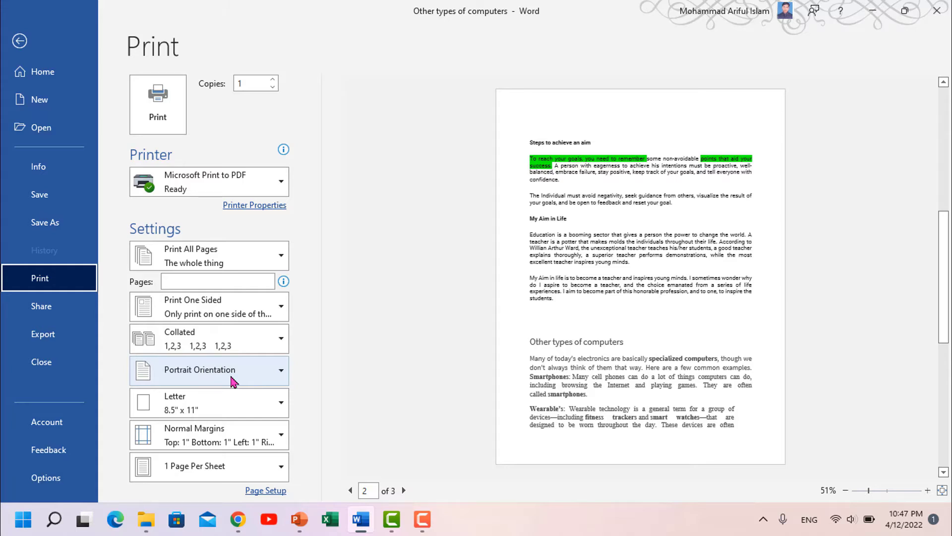
{"action": "left_click", "coordinate": [232, 381]}
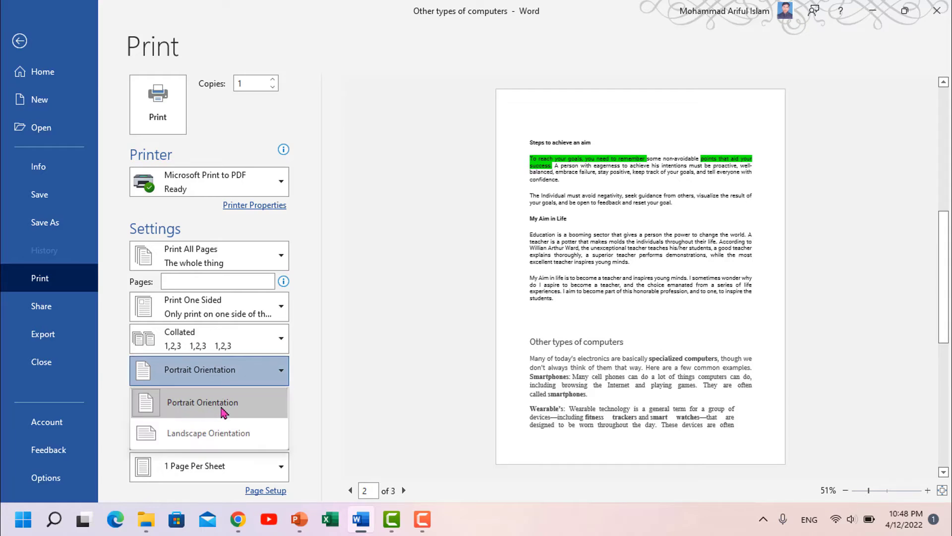
{"action": "left_click", "coordinate": [239, 411]}
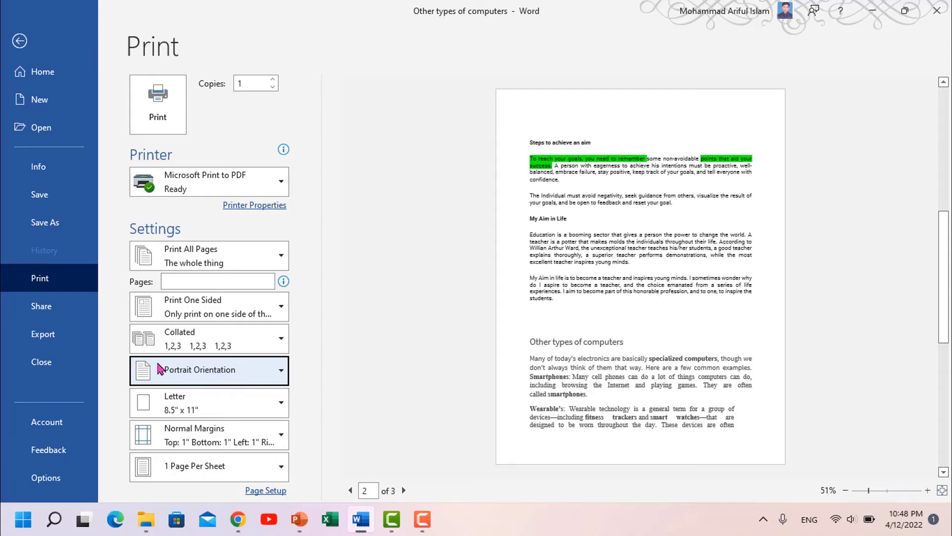
- Choose Landscape Orientation so the page 2 preview turns wide
{"action": "left_click", "coordinate": [237, 378]}
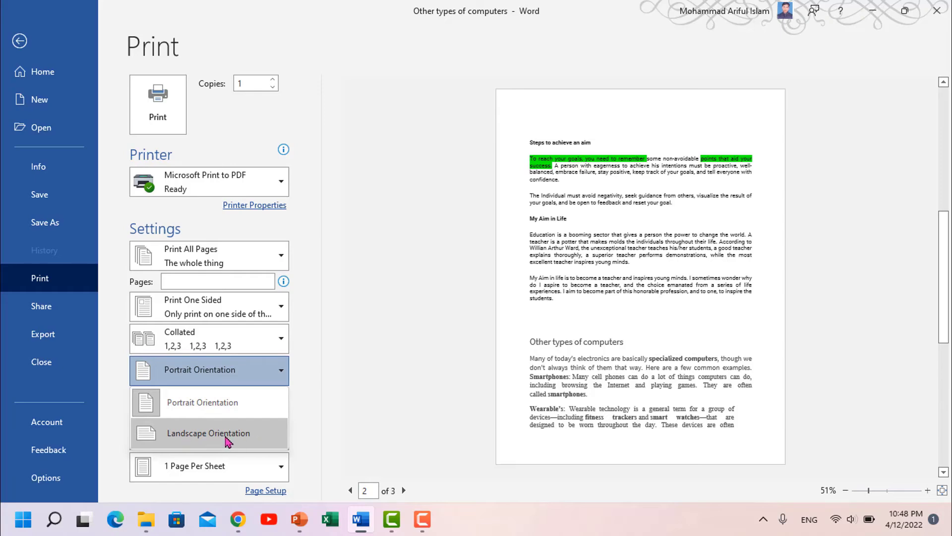
{"action": "left_click", "coordinate": [227, 440]}
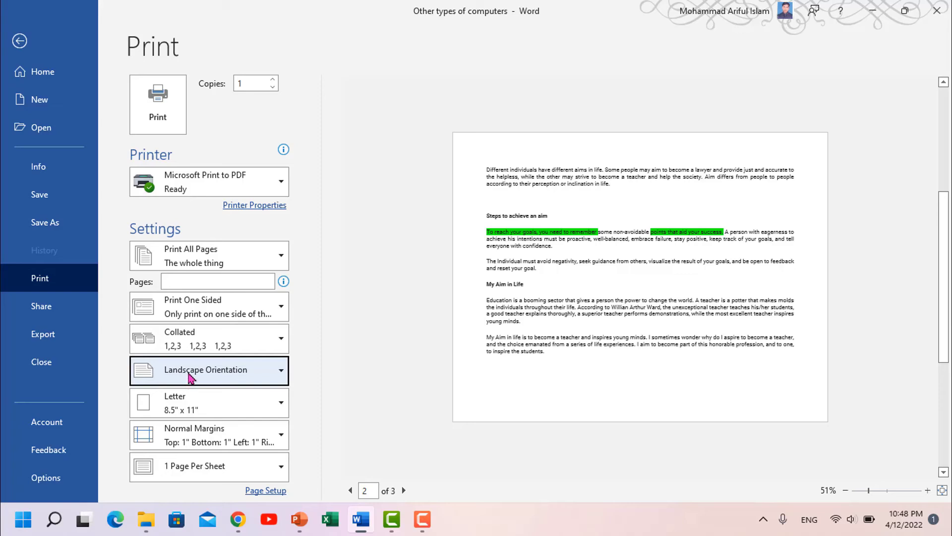
- Choose Portrait Orientation again, keeping Letter 8.5" x 11" paper
{"action": "left_click", "coordinate": [217, 378]}
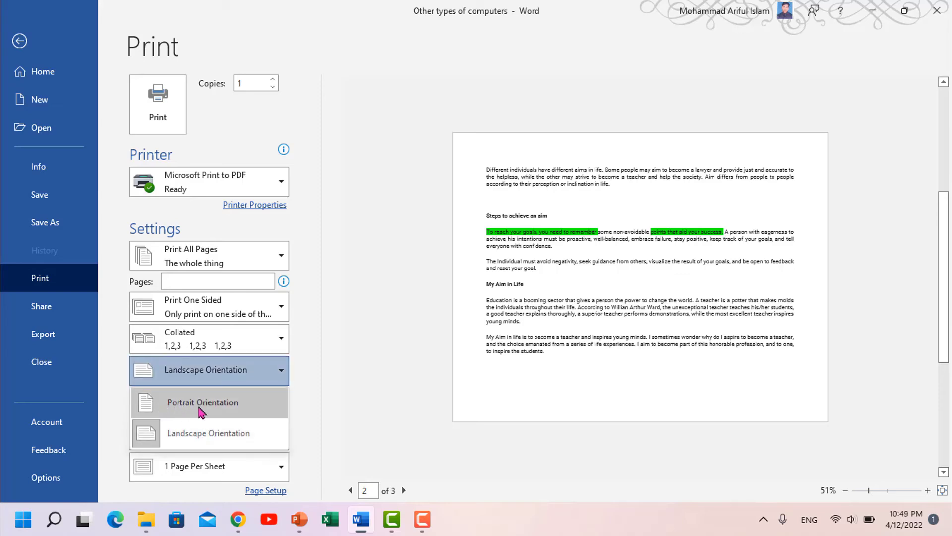
{"action": "left_click", "coordinate": [231, 409]}
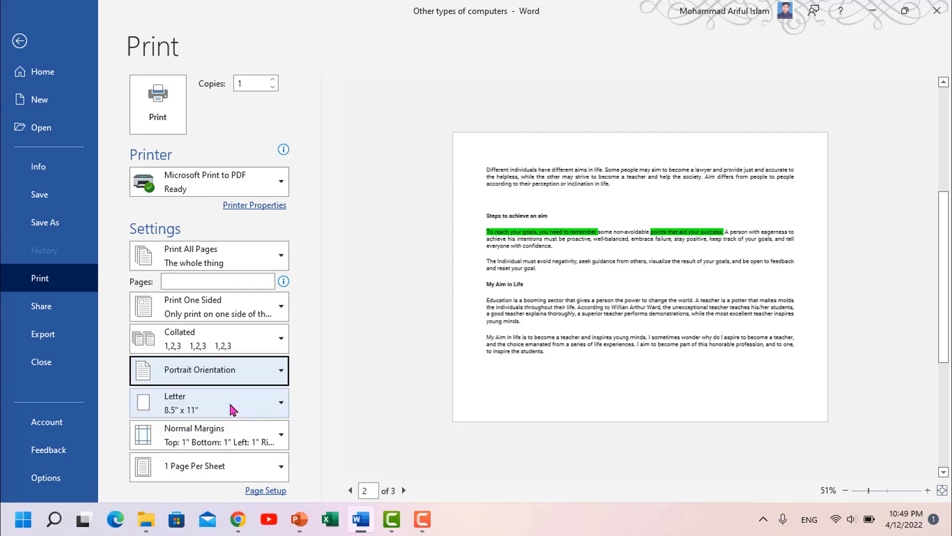